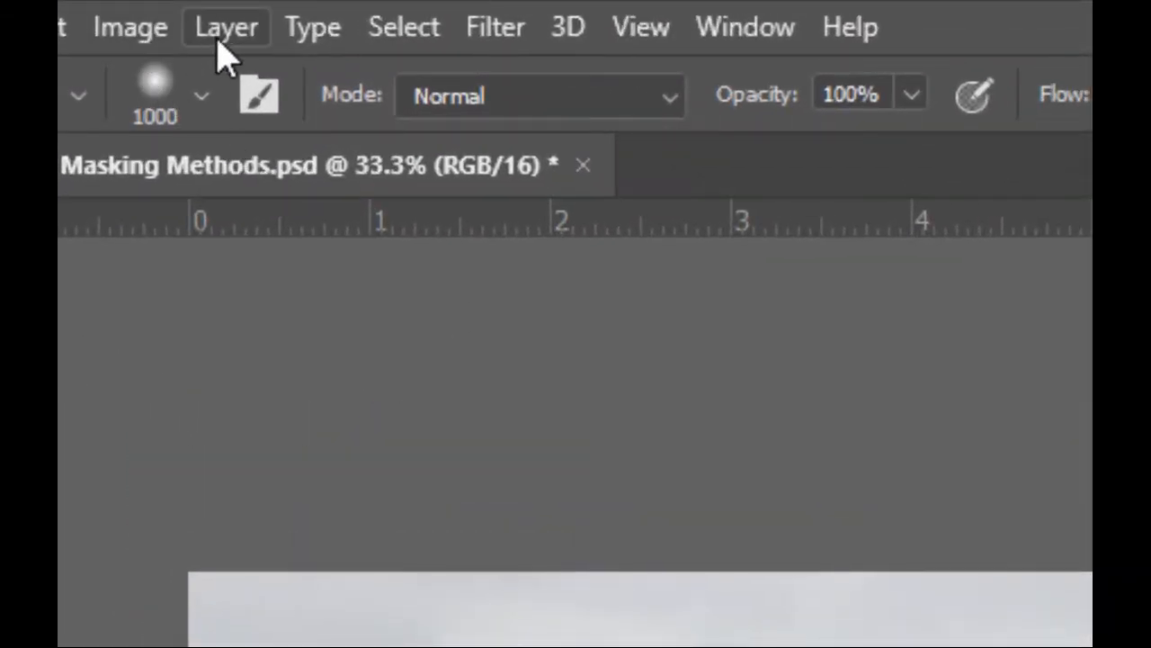
# Add a Curves adjustment layer named "Sky Adjustment" above the Background layer.
pyautogui.click(218, 40)
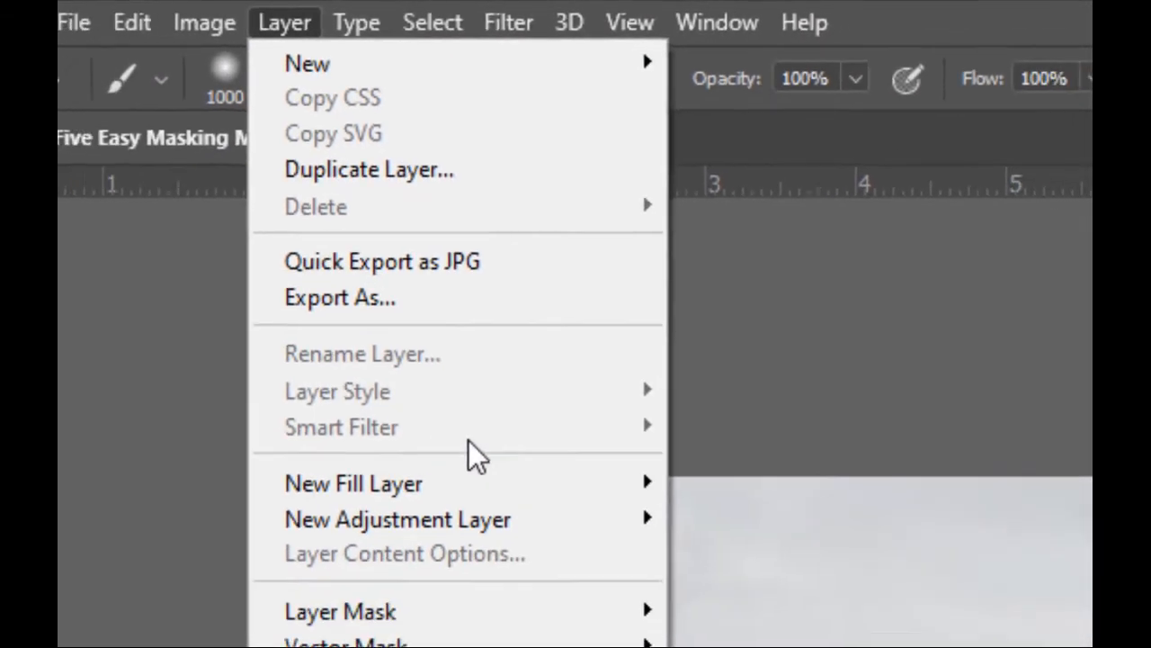
pyautogui.moveTo(580, 624)
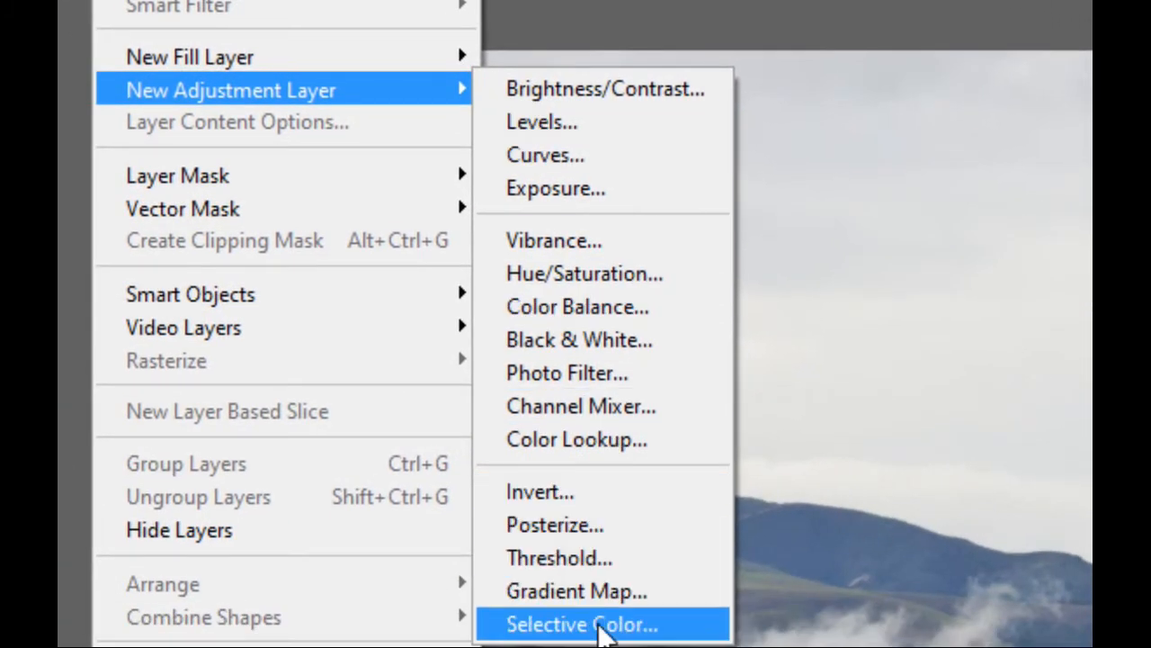
pyautogui.click(609, 155)
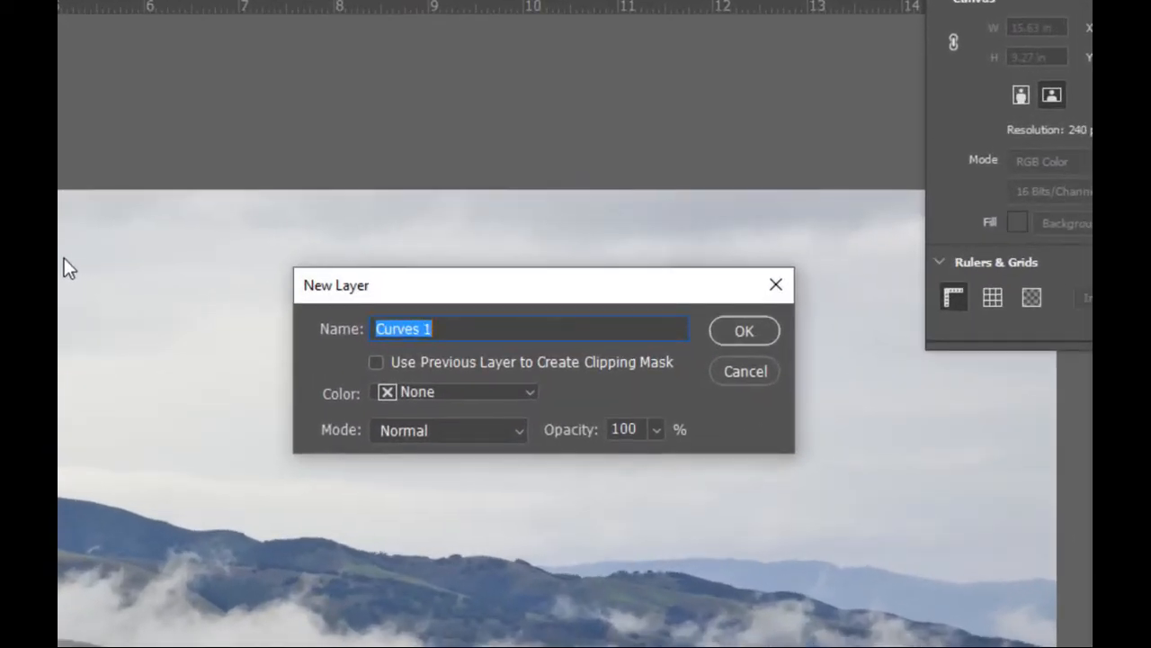
pyautogui.write('Sk')
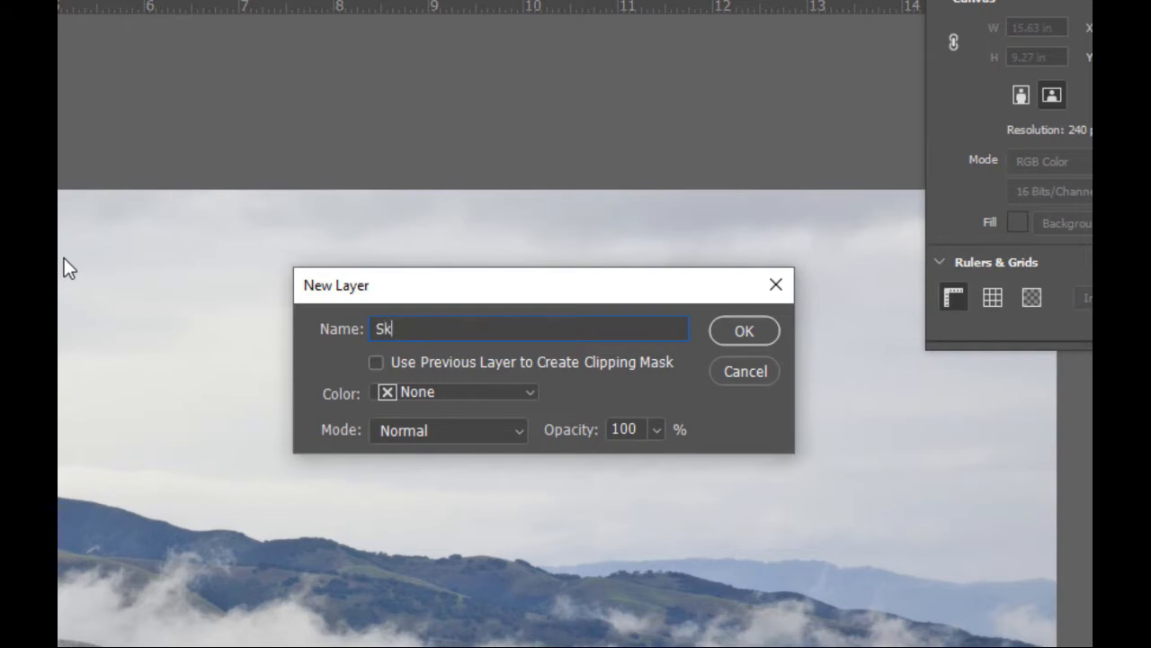
pyautogui.write('y Adjustment')
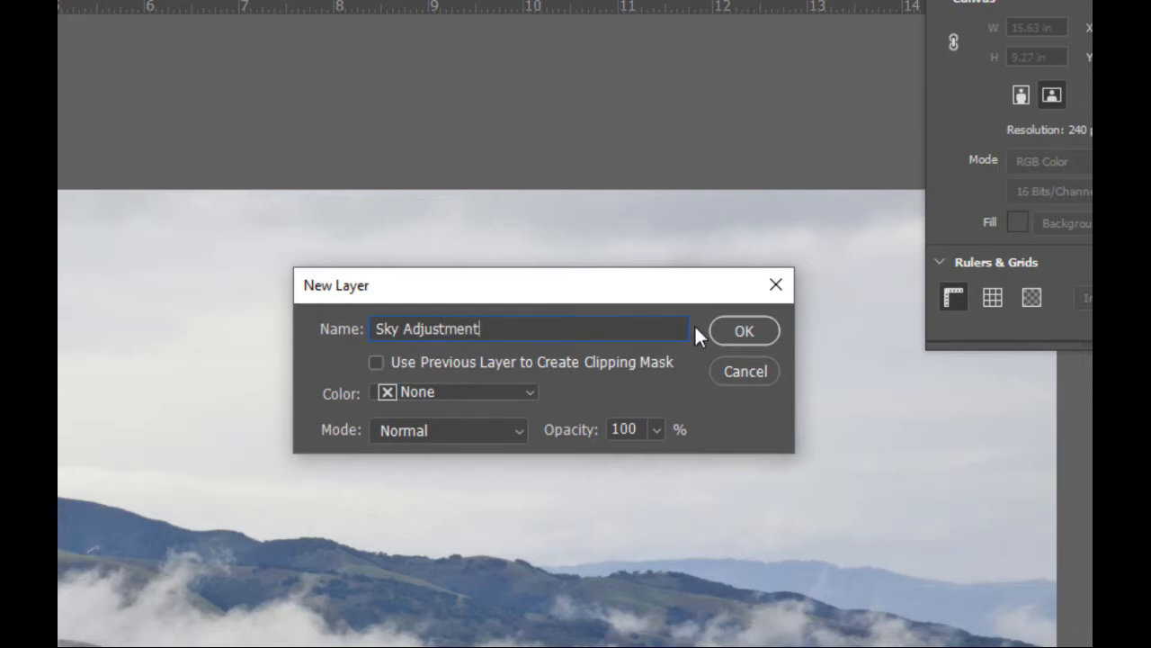
pyautogui.click(741, 331)
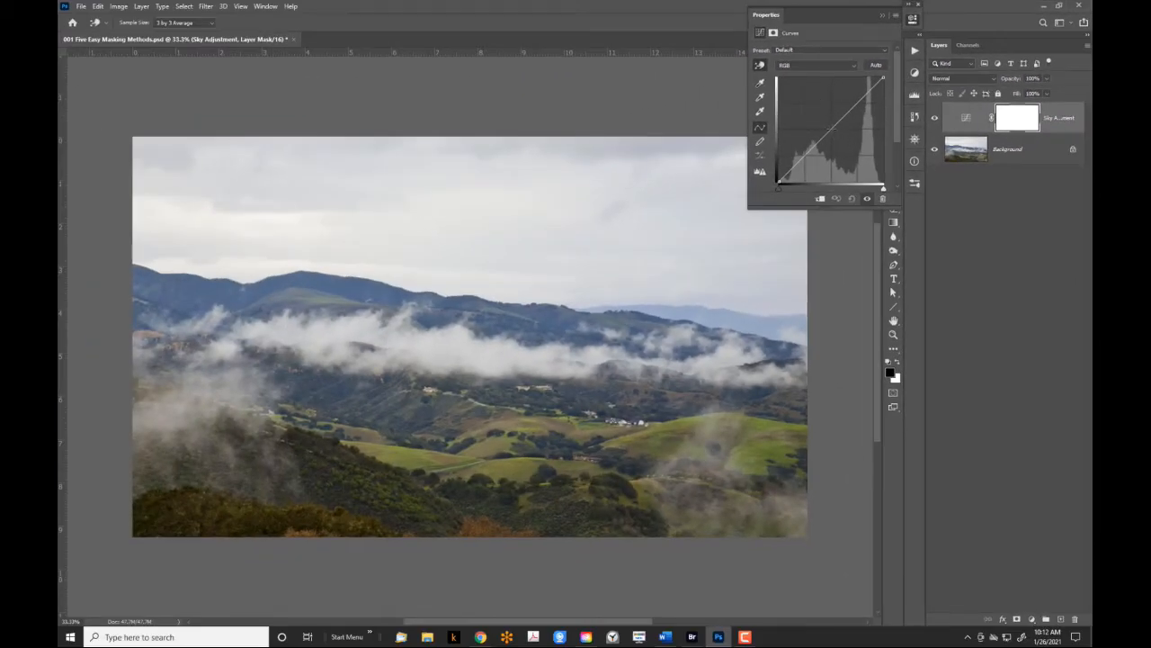
# Add a midtone point to the RGB curve, try it brighter, and pull it below the diagonal to darken the image.
pyautogui.click(831, 129)
pyautogui.moveTo(831, 129); pyautogui.dragTo(813, 109)
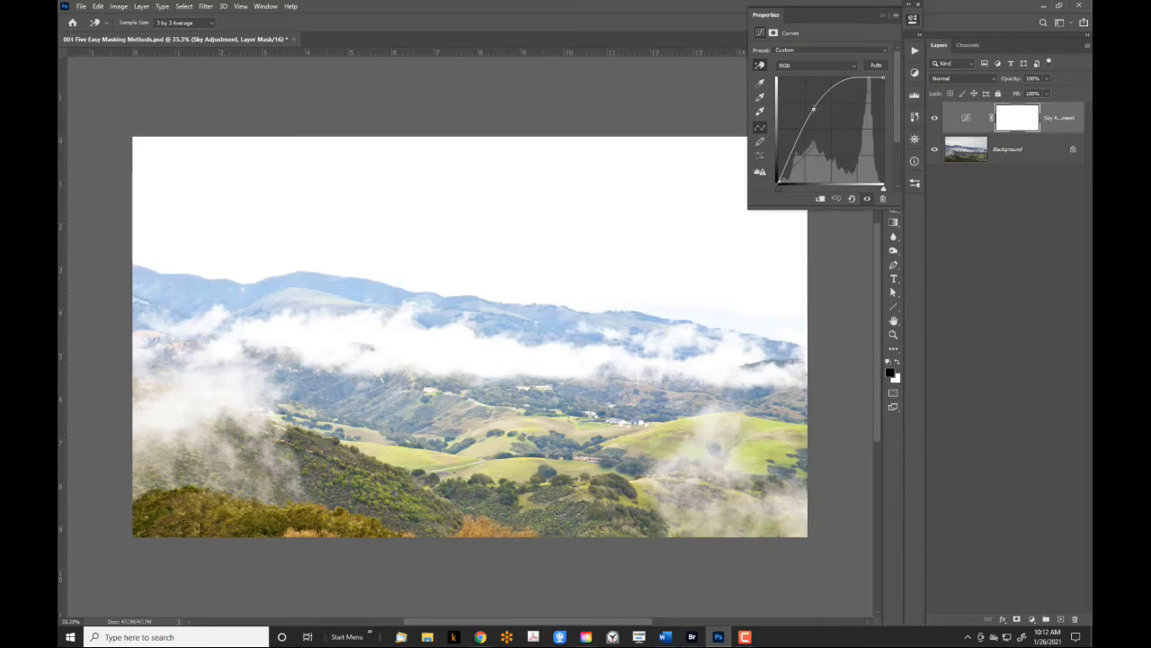
pyautogui.moveTo(814, 109); pyautogui.dragTo(832, 147)
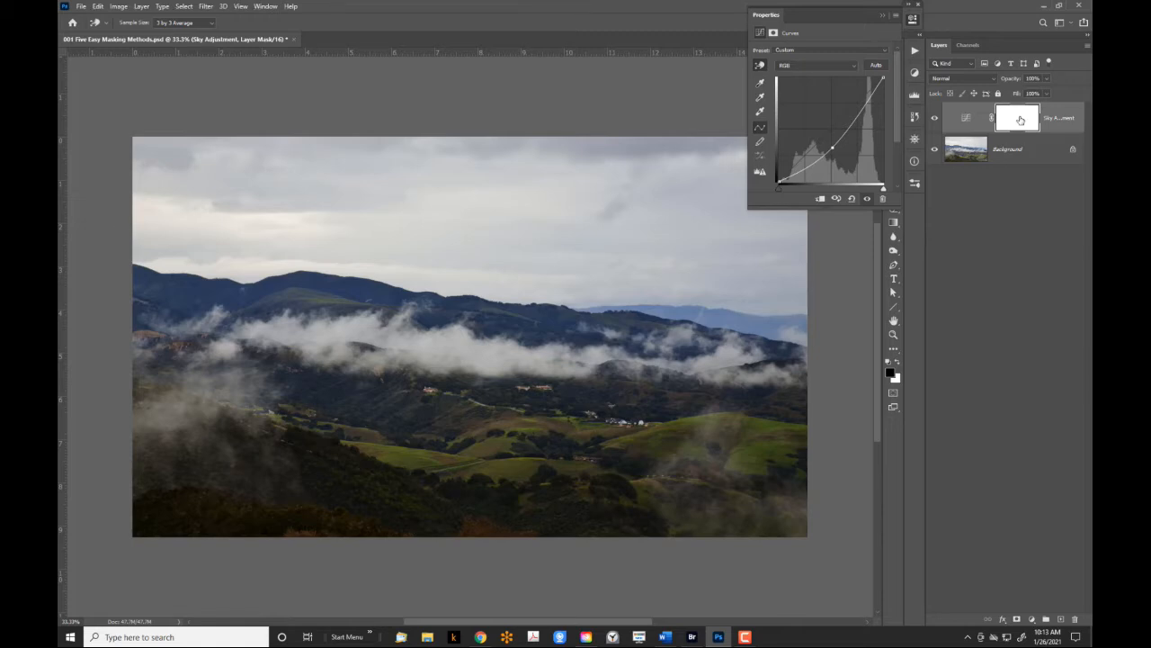
# Show the Sky Adjustment mask on its own, invert it to black and back to white, and return to the image view.
pyautogui.press('b')
pyautogui.keyDown('alt'); pyautogui.click(1020, 120); pyautogui.keyUp('alt')
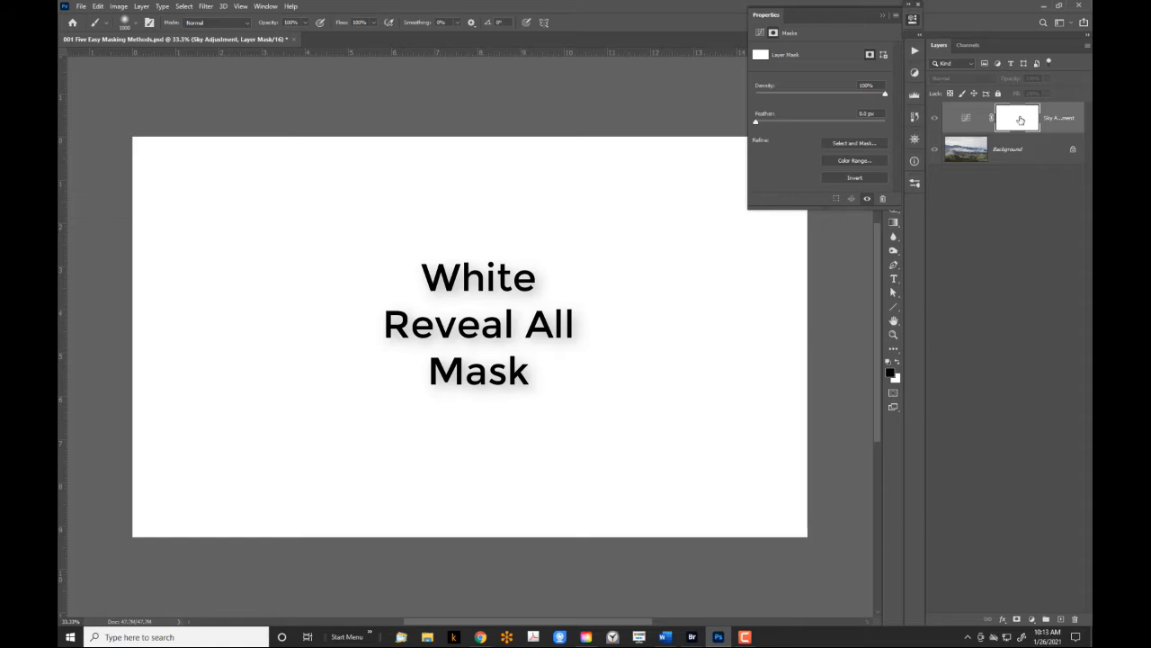
pyautogui.hotkey('ctrl', 'i')
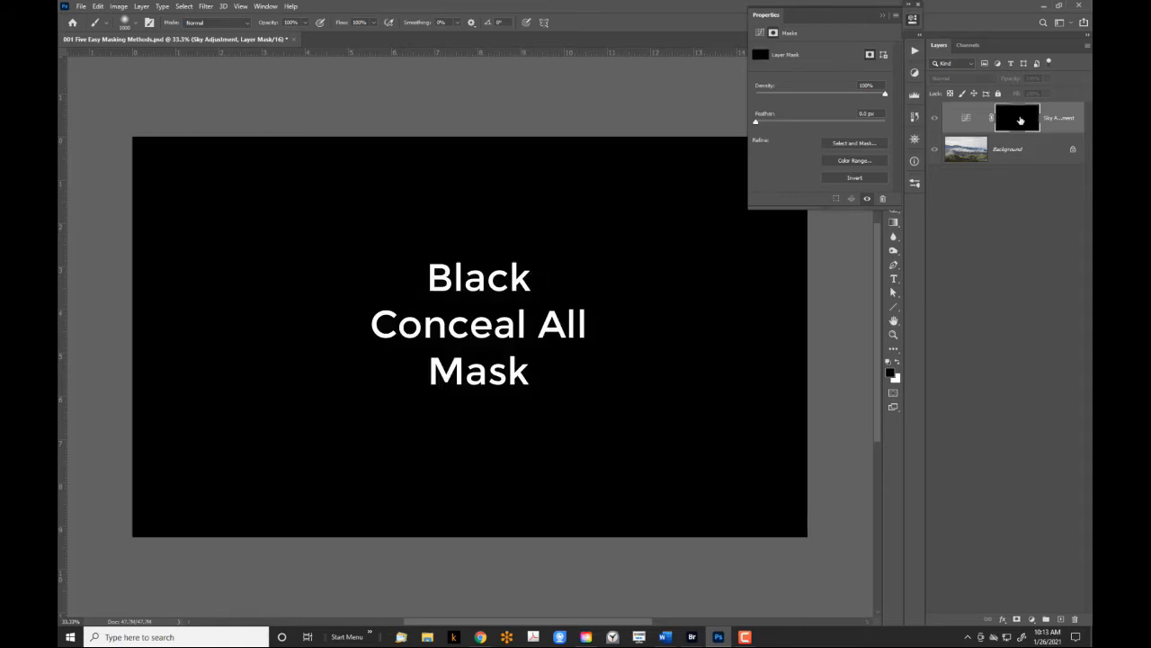
pyautogui.hotkey('ctrl', 'i')
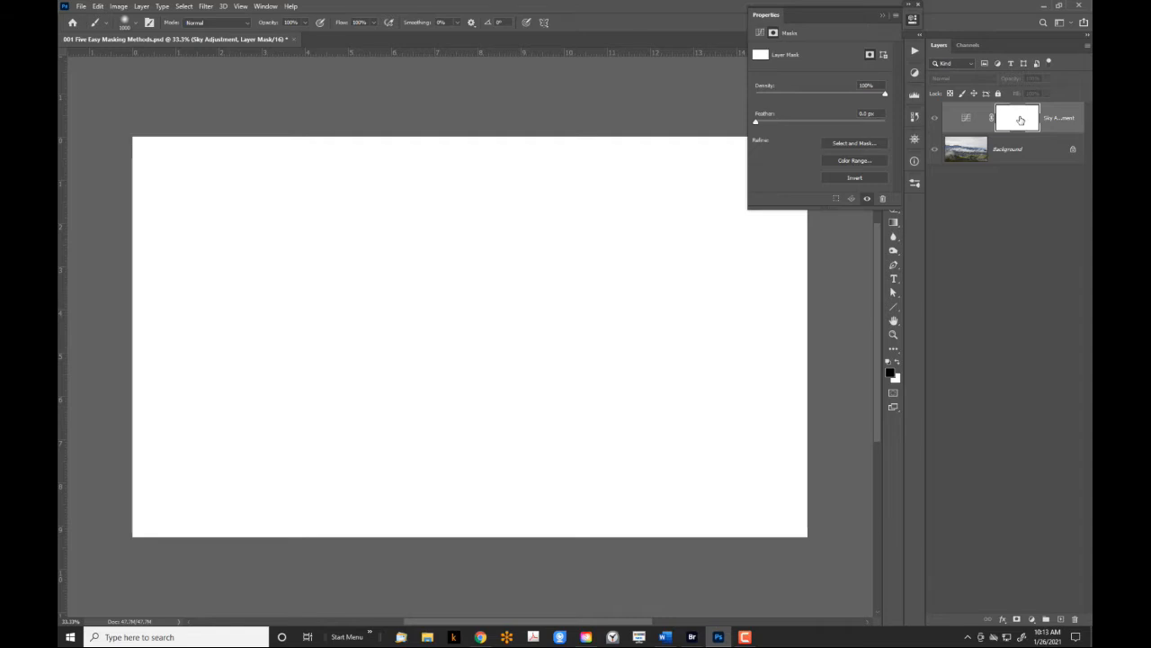
pyautogui.keyDown('alt'); pyautogui.click(1021, 120); pyautogui.keyUp('alt')
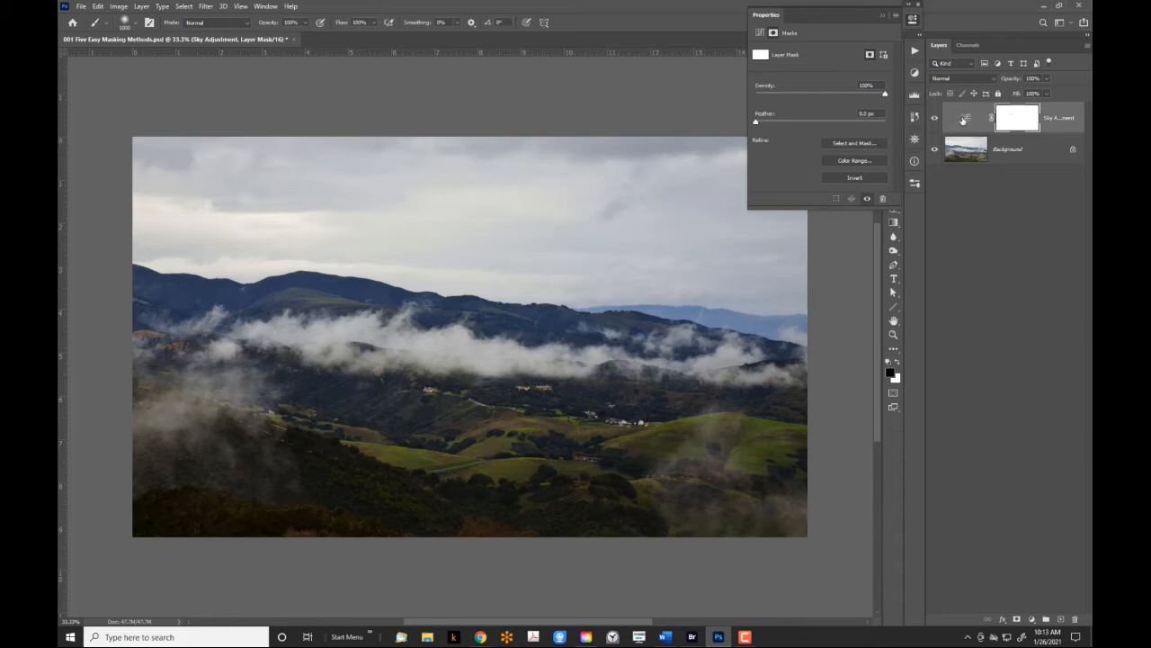
# Target the Sky Adjustment layer mask with the Brush tool, black as the foreground colour, and collapse the adjustment's properties.
pyautogui.click(963, 119)
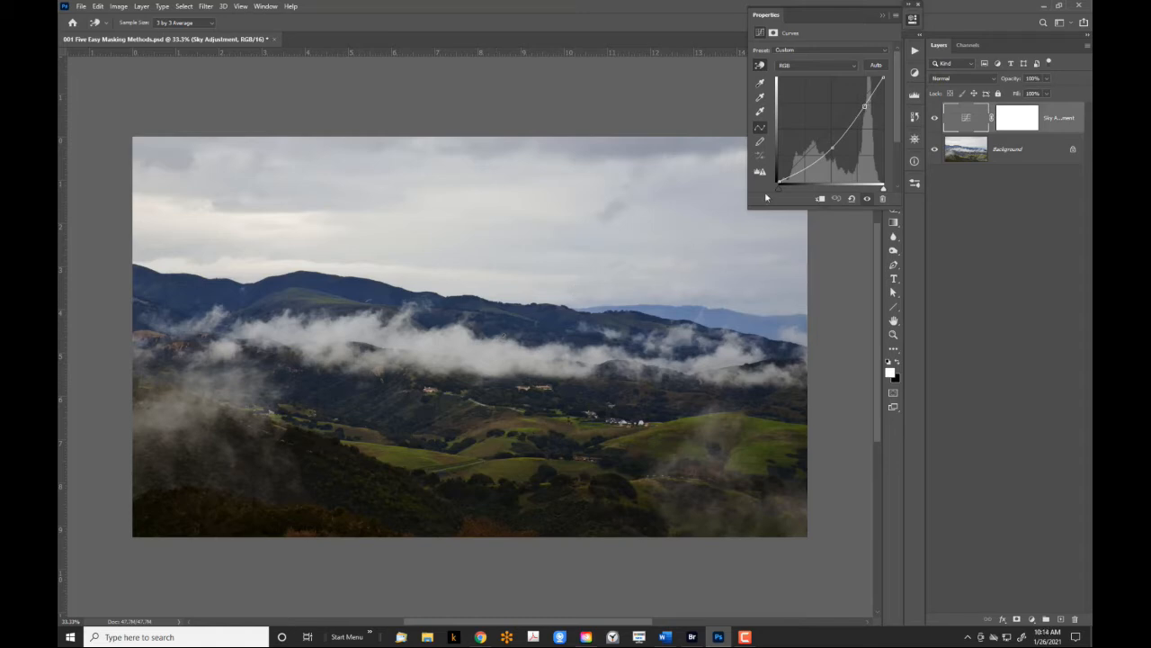
pyautogui.click(1000, 122)
pyautogui.press('b')
pyautogui.press('x')
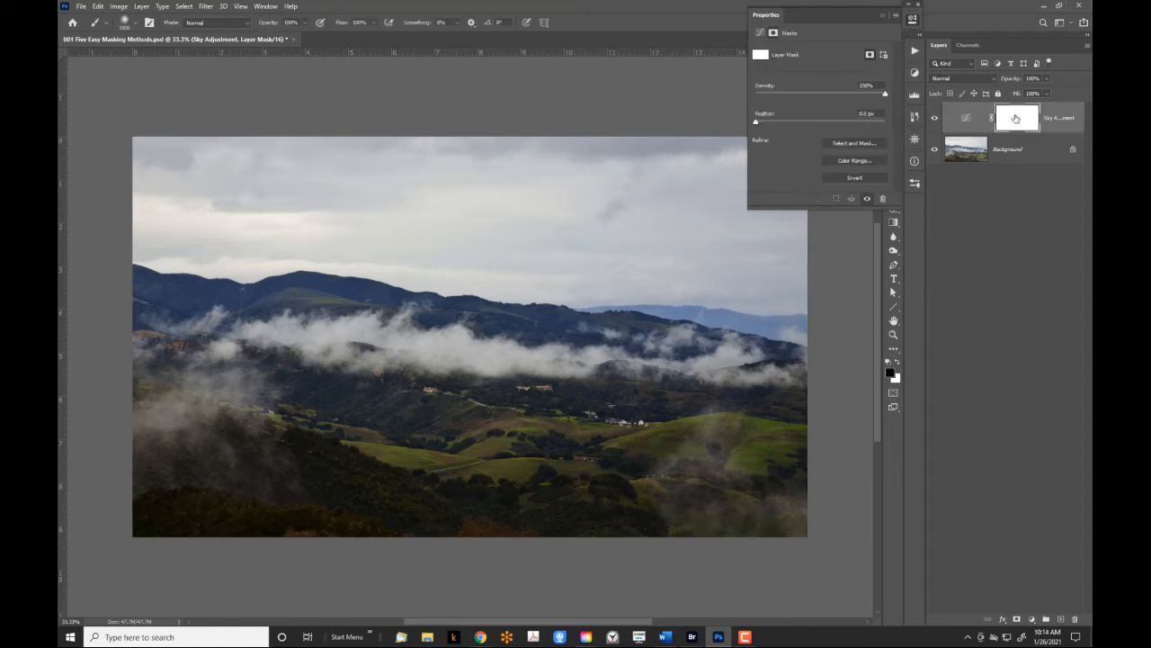
pyautogui.click(878, 17)
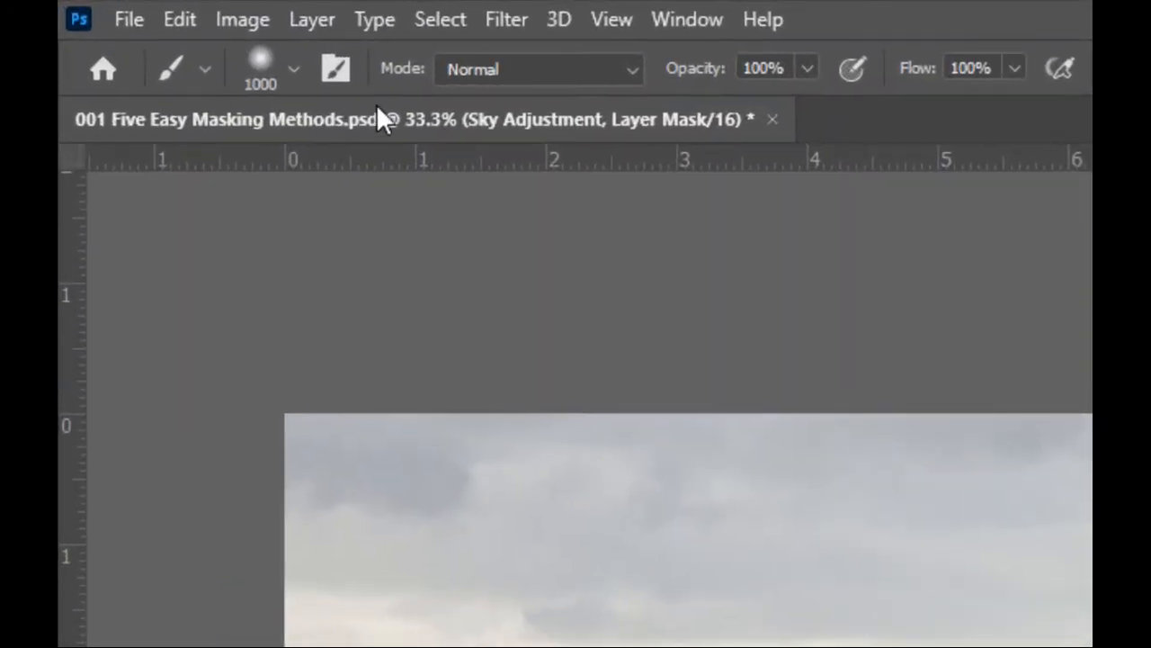
# Set the brush hardness to 0% and its size to 171 px.
pyautogui.click(296, 74)
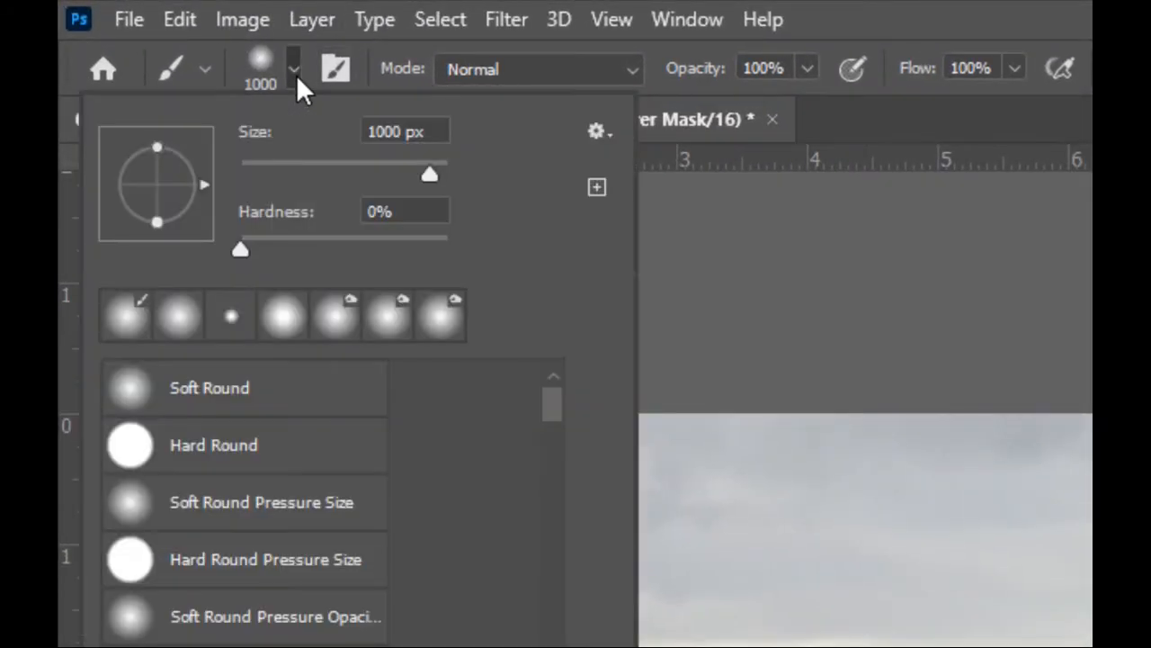
pyautogui.moveTo(247, 254); pyautogui.dragTo(216, 259)
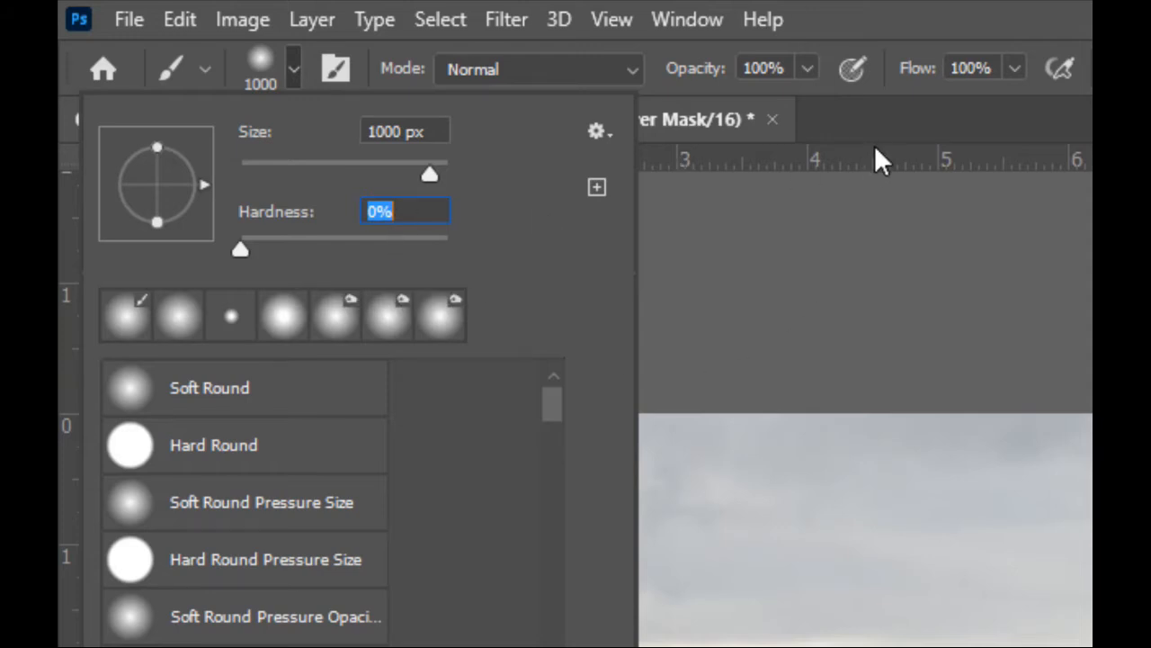
pyautogui.moveTo(430, 174); pyautogui.dragTo(381, 181)
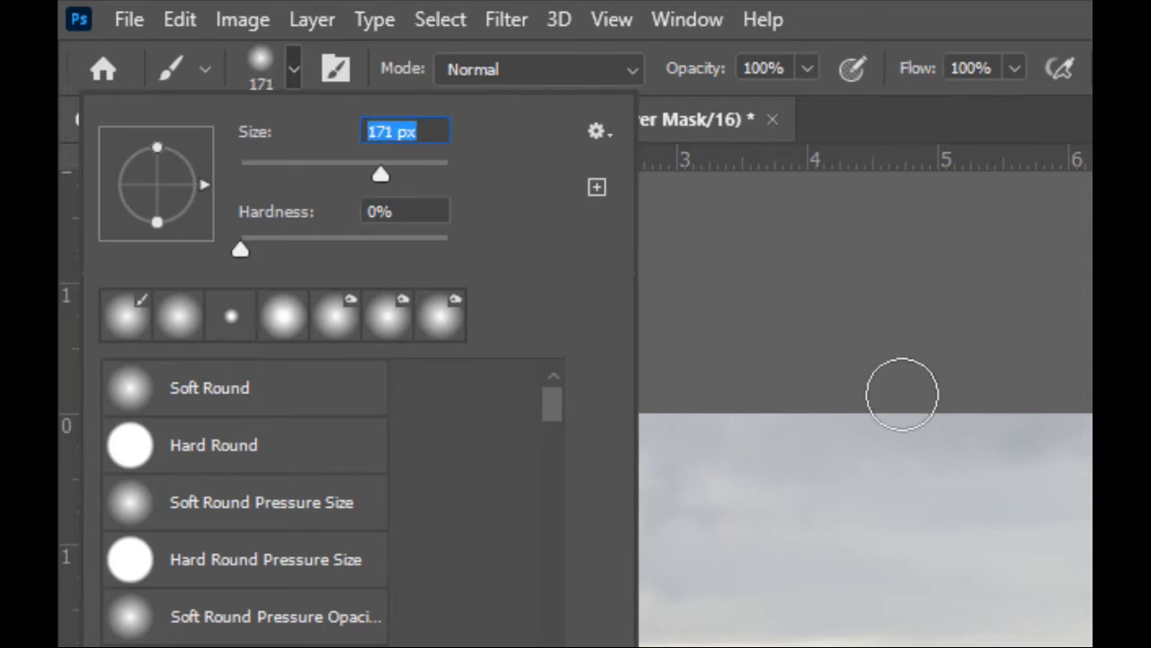
pyautogui.press('Return')
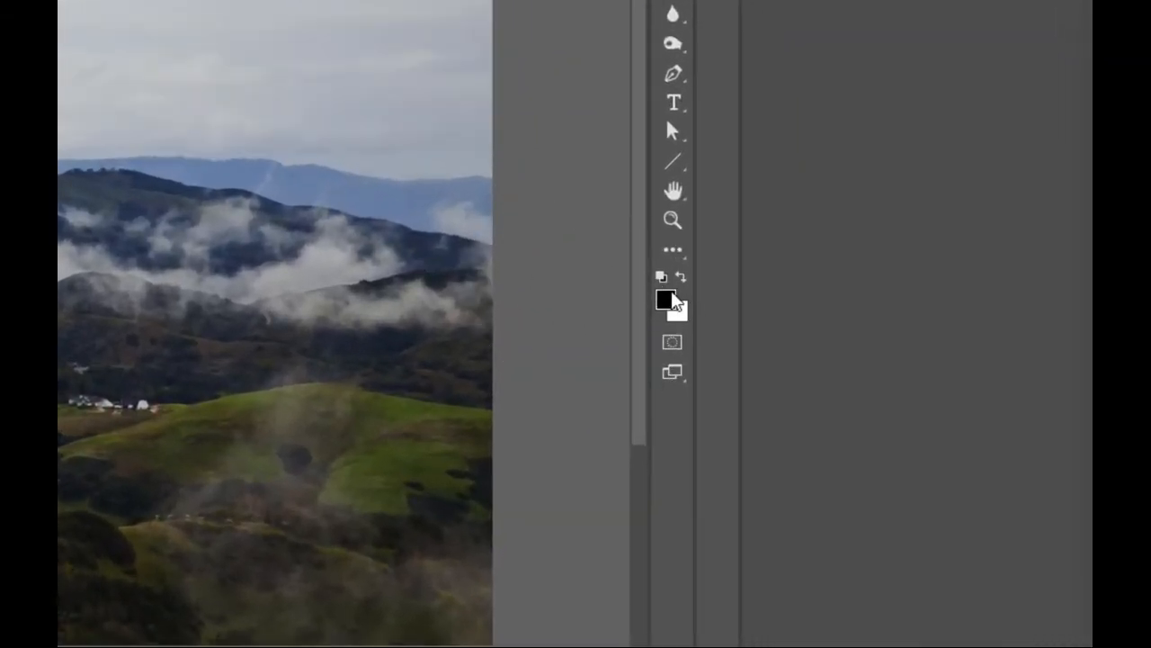
# Swap the foreground and background colours back and forth, ending with black as the foreground colour.
pyautogui.press('x')
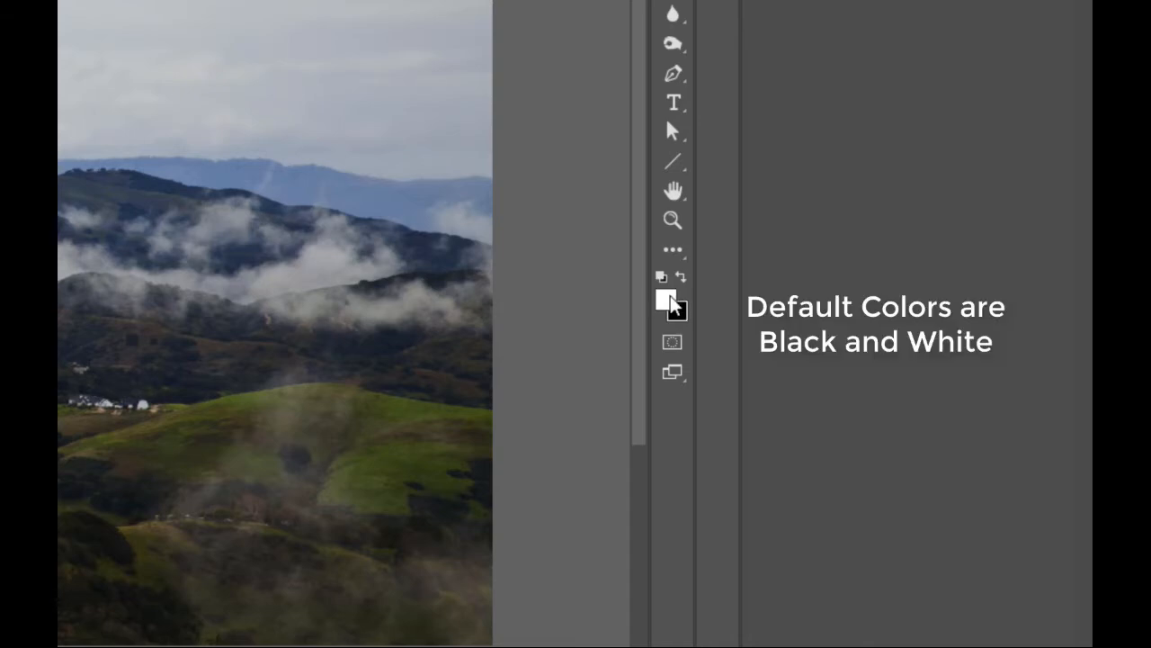
pyautogui.click(681, 278)
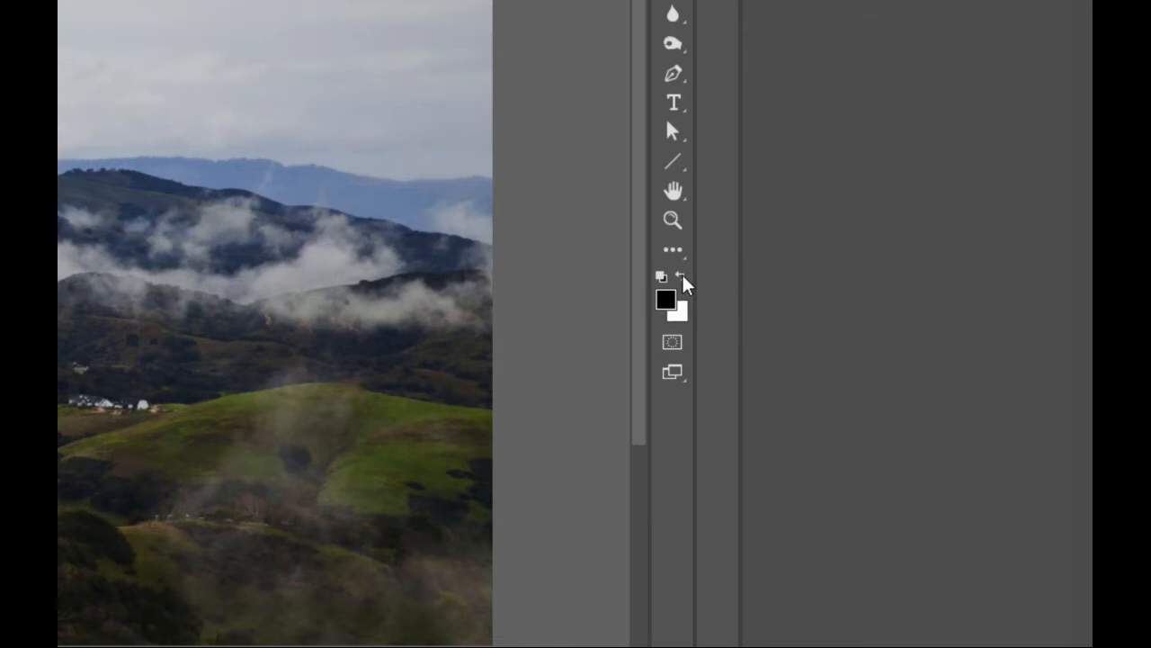
pyautogui.click(684, 281)
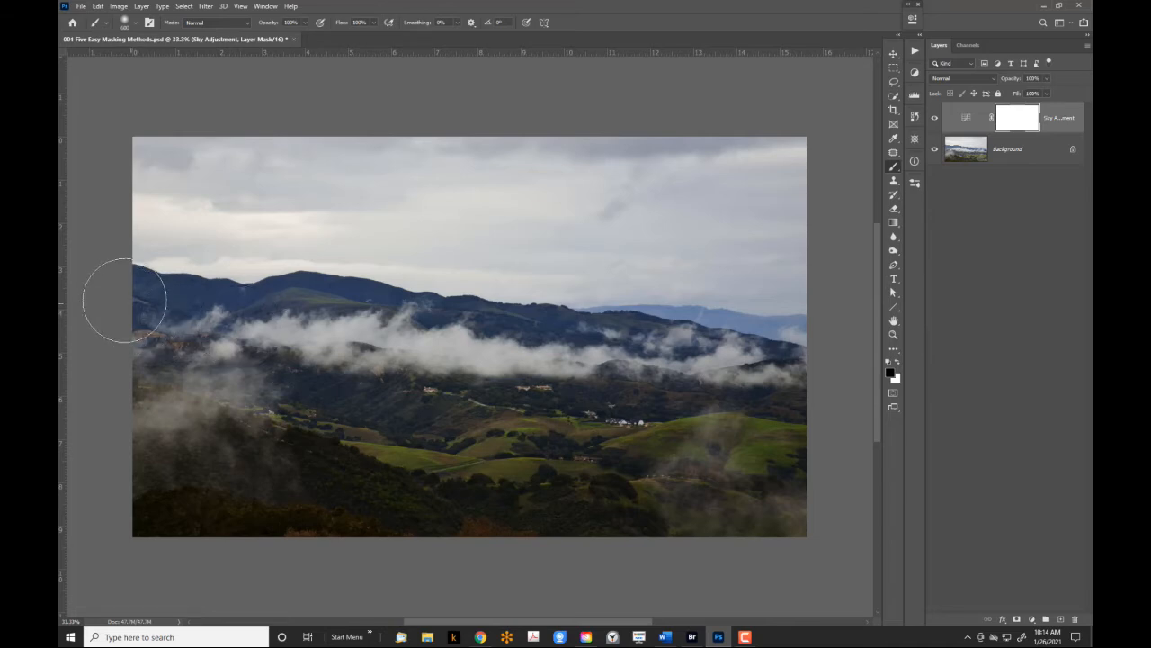
# Paint black over the hills and valley on the mask with the soft brush, and check the mask on its own.
pyautogui.moveTo(123, 308)
pyautogui.mouseDown()
pyautogui.moveTo(174, 317)
pyautogui.moveTo(129, 307)
pyautogui.moveTo(211, 327)
pyautogui.moveTo(307, 312)
pyautogui.moveTo(565, 350)
pyautogui.moveTo(819, 358)
pyautogui.mouseUp()
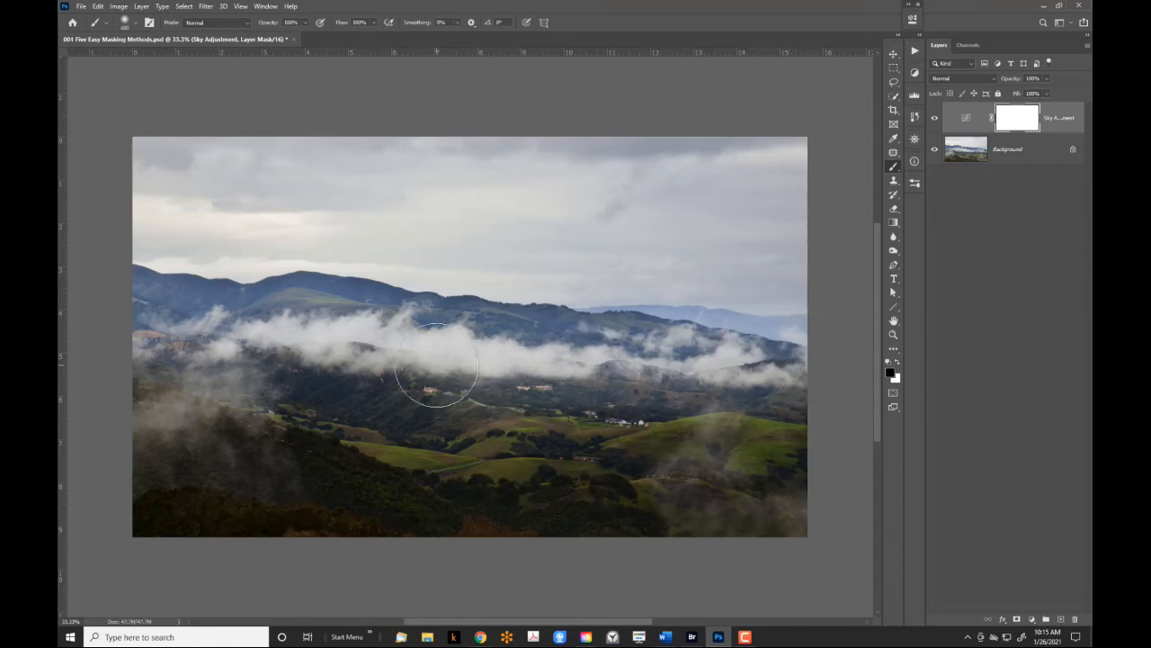
pyautogui.moveTo(141, 385)
pyautogui.mouseDown()
pyautogui.moveTo(337, 406)
pyautogui.moveTo(814, 411)
pyautogui.moveTo(773, 528)
pyautogui.moveTo(726, 473)
pyautogui.moveTo(674, 450)
pyautogui.moveTo(380, 417)
pyautogui.moveTo(155, 411)
pyautogui.moveTo(118, 457)
pyautogui.moveTo(149, 500)
pyautogui.moveTo(138, 528)
pyautogui.moveTo(224, 476)
pyautogui.moveTo(225, 456)
pyautogui.moveTo(350, 447)
pyautogui.moveTo(233, 443)
pyautogui.moveTo(332, 481)
pyautogui.moveTo(257, 517)
pyautogui.moveTo(359, 535)
pyautogui.moveTo(244, 502)
pyautogui.moveTo(446, 529)
pyautogui.moveTo(401, 492)
pyautogui.moveTo(489, 480)
pyautogui.moveTo(676, 505)
pyautogui.moveTo(574, 485)
pyautogui.moveTo(508, 490)
pyautogui.moveTo(642, 515)
pyautogui.moveTo(778, 526)
pyautogui.moveTo(797, 483)
pyautogui.moveTo(769, 445)
pyautogui.mouseUp()
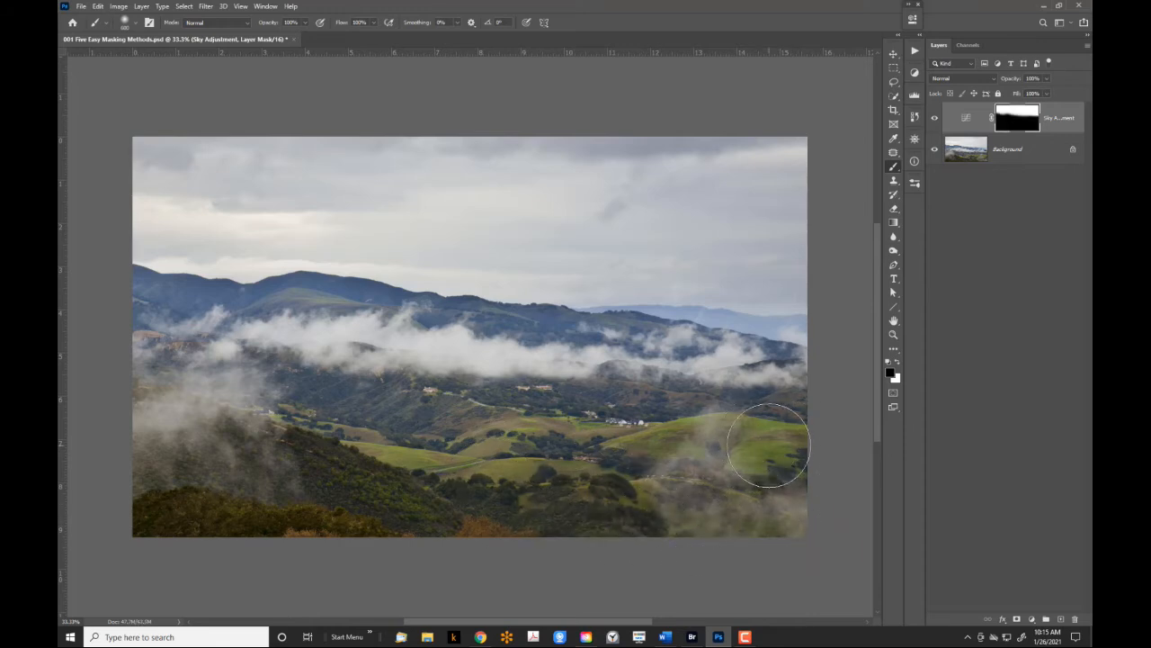
pyautogui.keyDown('alt'); pyautogui.click(1020, 122); pyautogui.keyUp('alt')
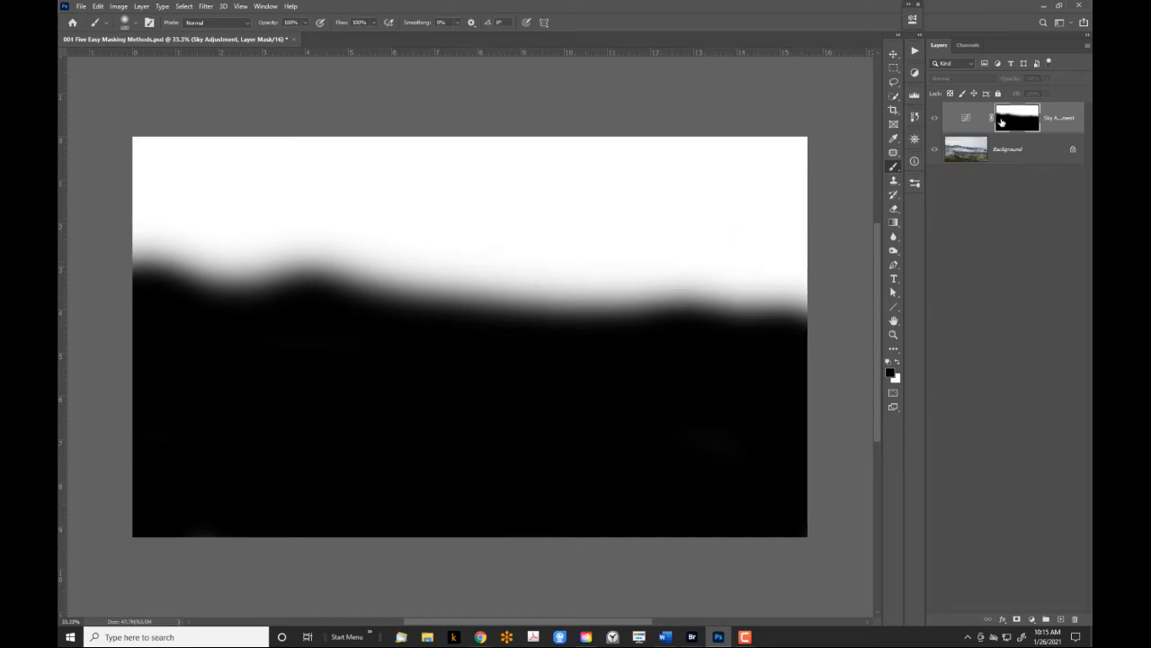
pyautogui.keyDown('alt'); pyautogui.click(1018, 120); pyautogui.keyUp('alt')
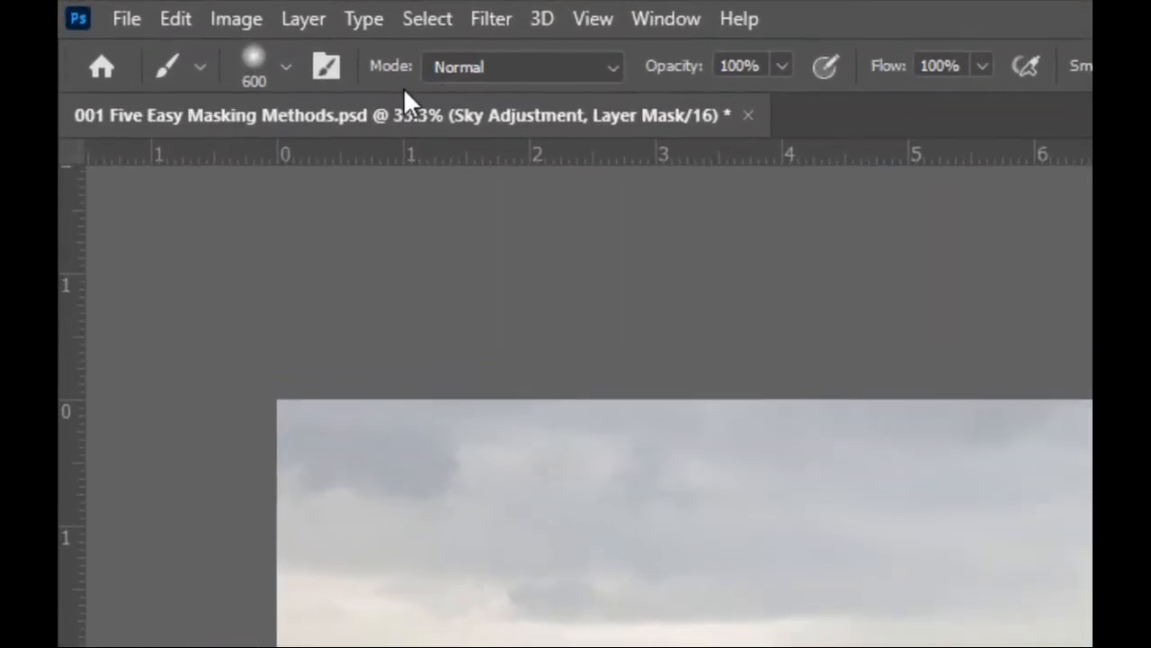
# Set the brush hardness to 100%.
pyautogui.click(286, 67)
pyautogui.moveTo(241, 251); pyautogui.dragTo(549, 246)
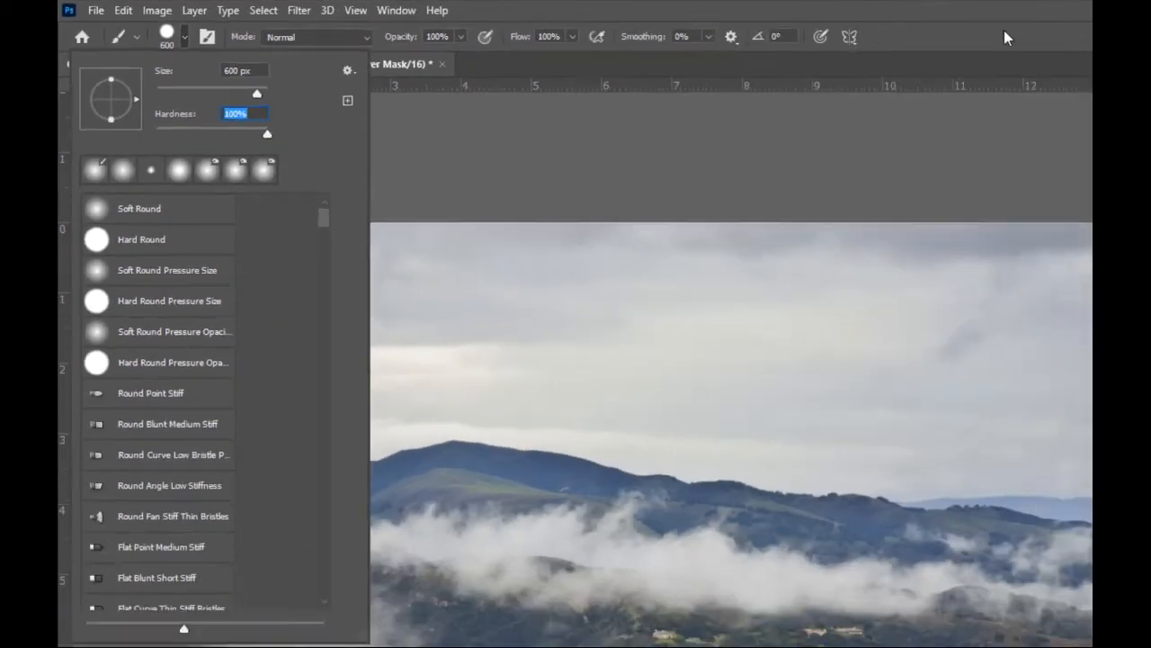
pyautogui.click(1003, 34)
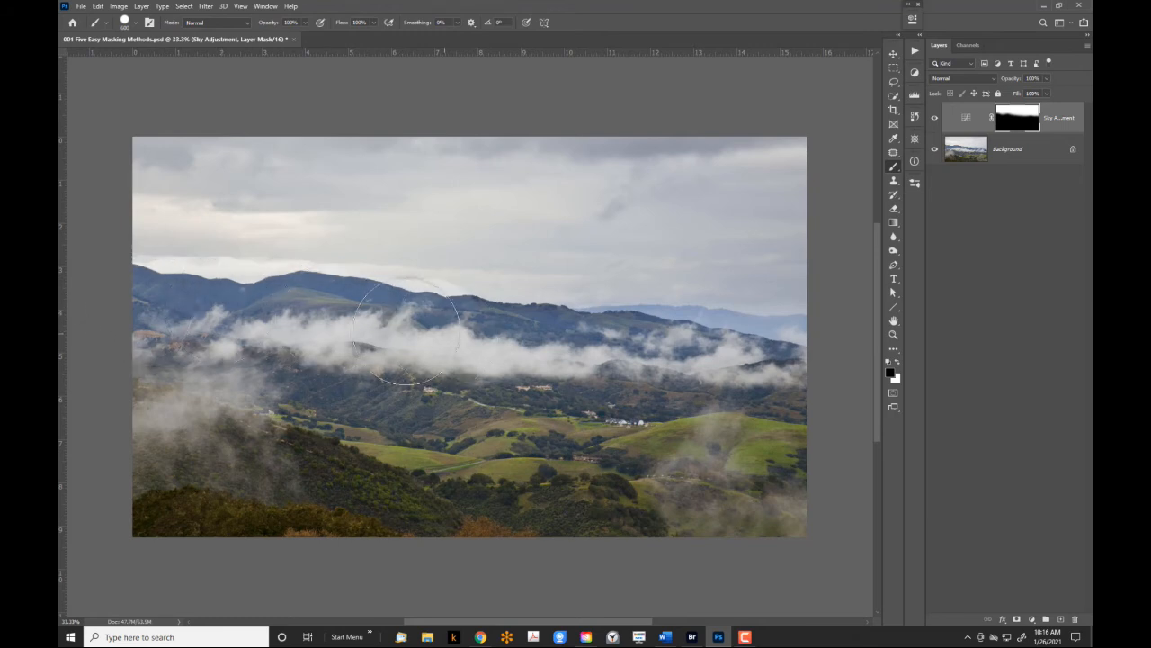
# Paint white along the left ridge line and black back over its hills with the hard brush, and inspect the mask edge.
pyautogui.press('x')
pyautogui.moveTo(141, 244)
pyautogui.mouseDown()
pyautogui.moveTo(465, 260)
pyautogui.moveTo(447, 260)
pyautogui.mouseUp()
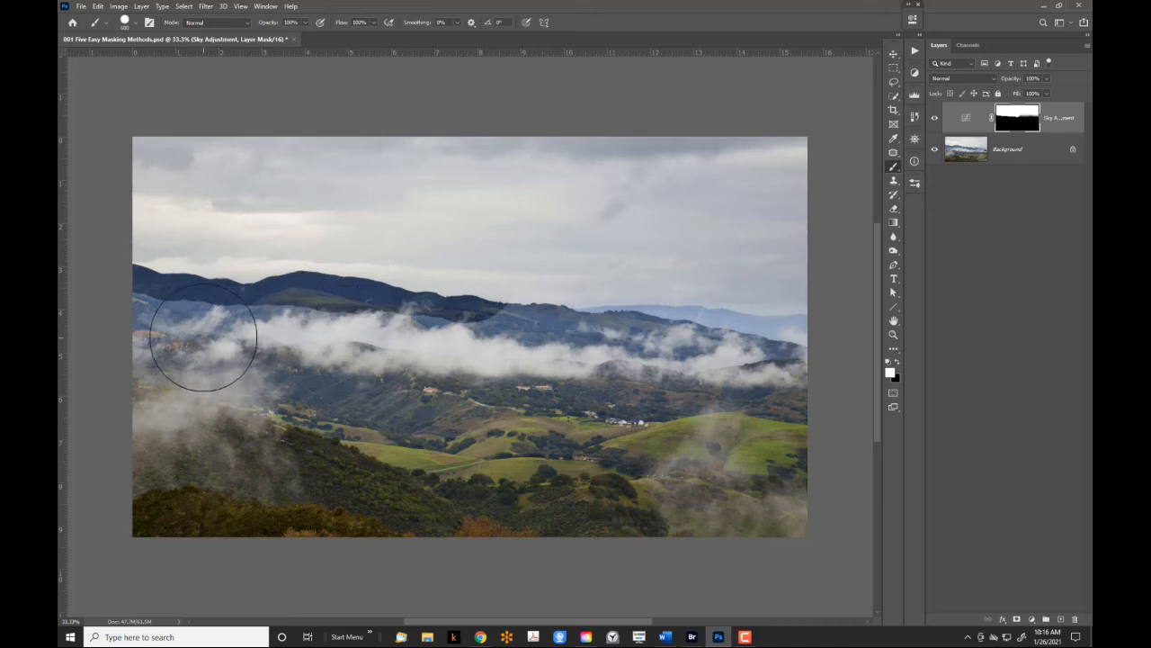
pyautogui.moveTo(116, 321)
pyautogui.mouseDown()
pyautogui.moveTo(194, 332)
pyautogui.moveTo(158, 346)
pyautogui.moveTo(163, 334)
pyautogui.moveTo(317, 330)
pyautogui.moveTo(438, 347)
pyautogui.mouseUp()
pyautogui.press('x')
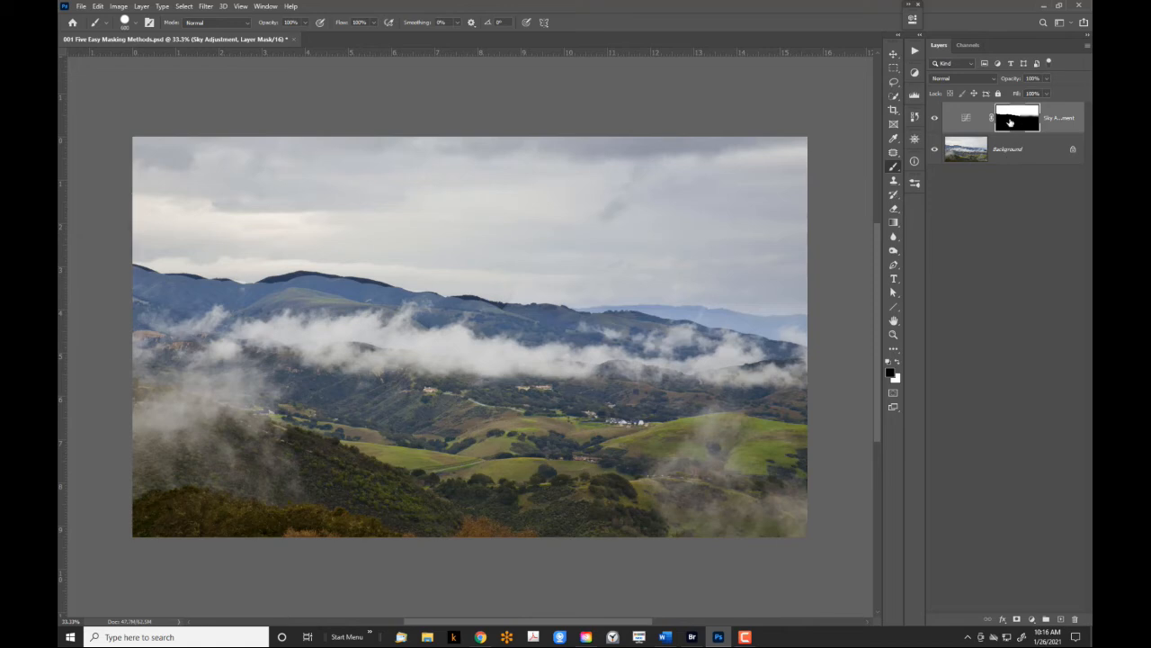
pyautogui.keyDown('alt'); pyautogui.click(1010, 120); pyautogui.keyUp('alt')
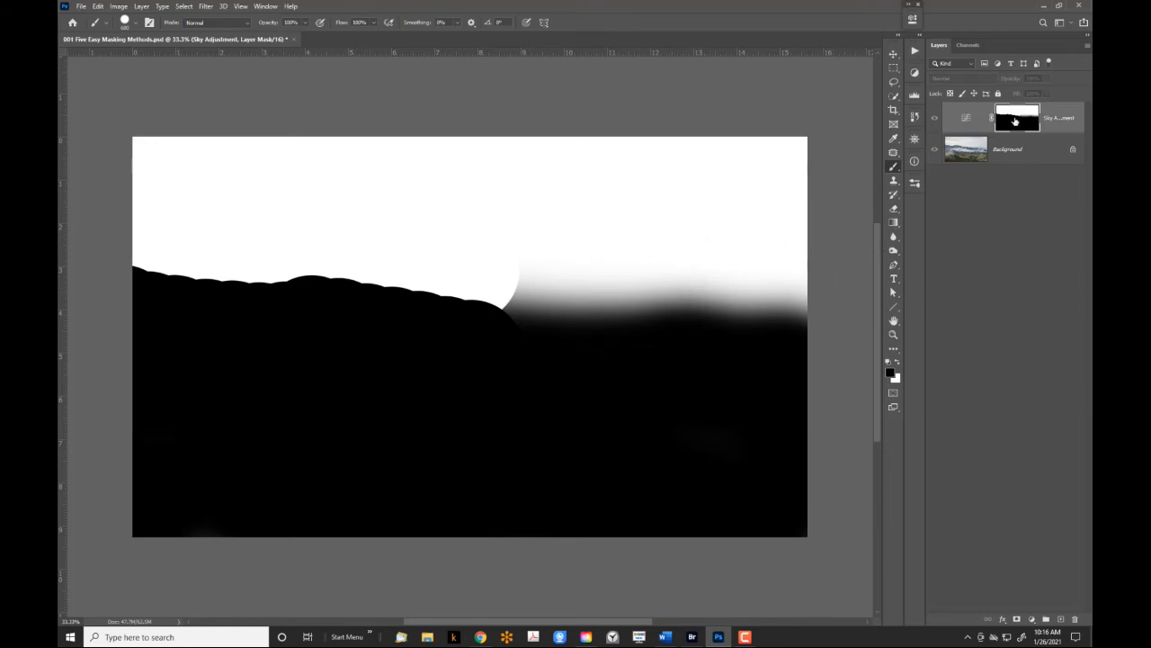
pyautogui.keyDown('alt'); pyautogui.click(1014, 121); pyautogui.keyUp('alt')
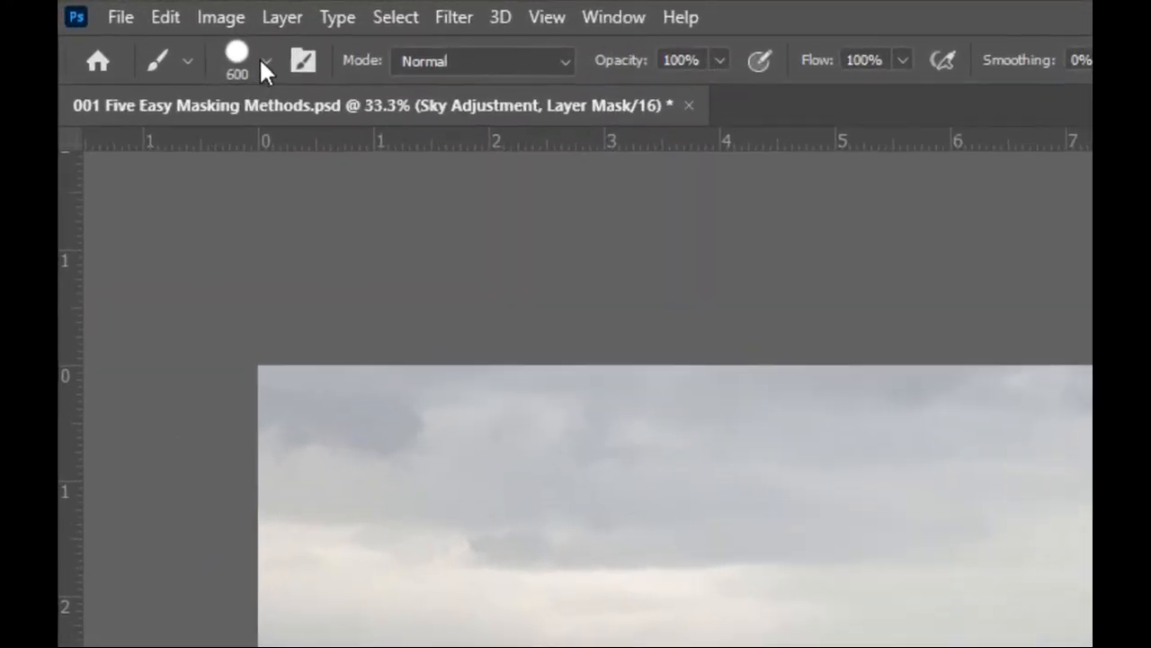
# Set the brush hardness to 0% and repaint the left ridge line in black to soften the mask edge.
pyautogui.click(266, 63)
pyautogui.moveTo(411, 231); pyautogui.dragTo(140, 216)
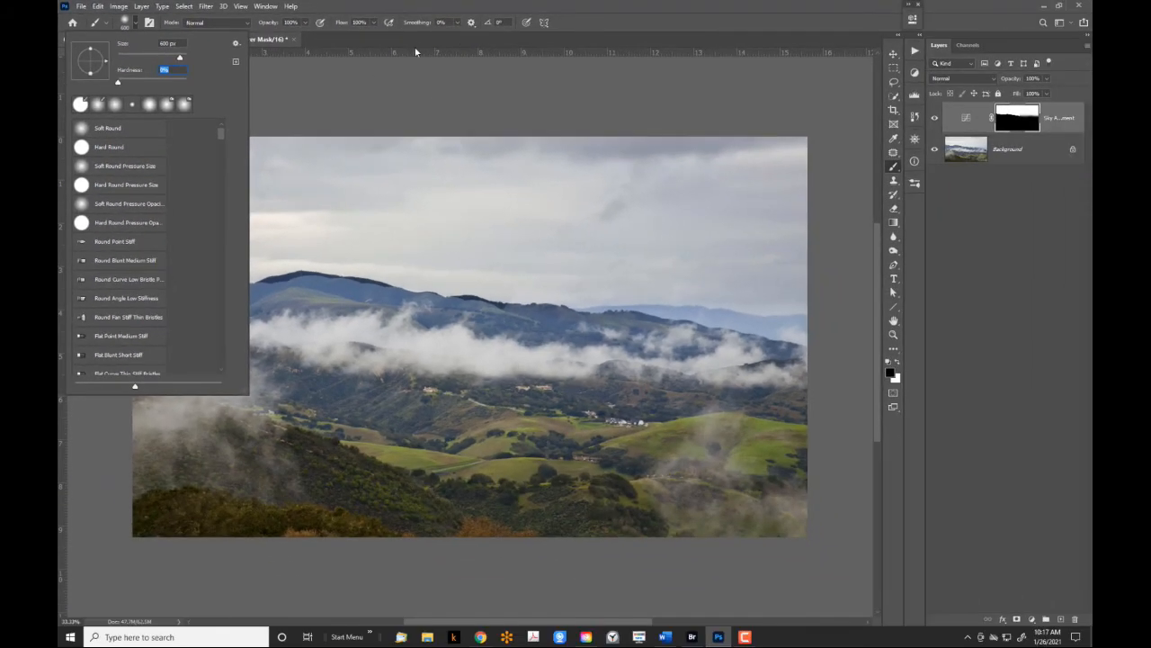
pyautogui.click(994, 119)
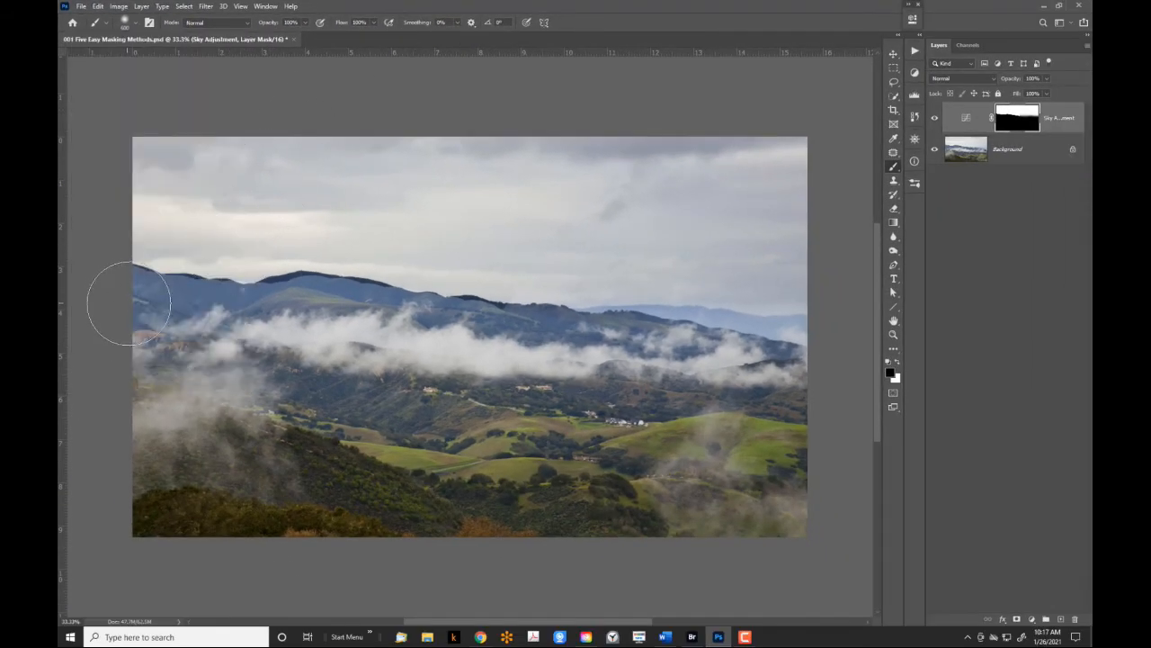
pyautogui.moveTo(157, 306)
pyautogui.mouseDown()
pyautogui.moveTo(310, 292)
pyautogui.moveTo(342, 313)
pyautogui.moveTo(408, 324)
pyautogui.moveTo(492, 321)
pyautogui.mouseUp()
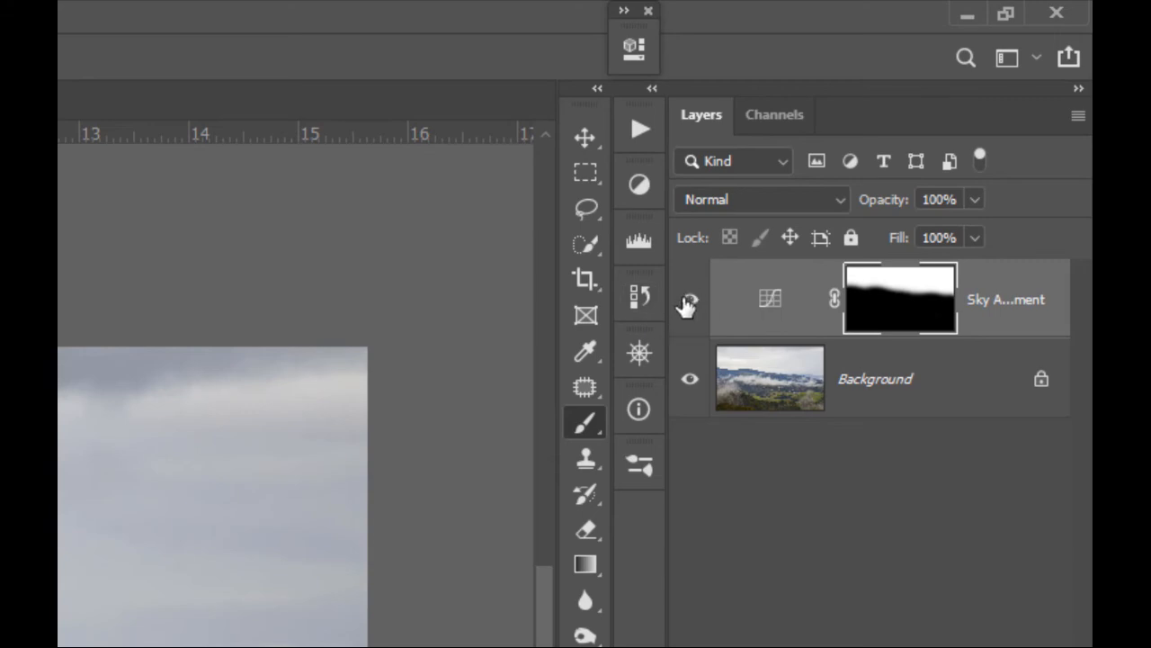
# Compare before and after by toggling the Sky Adjustment layer's visibility, and disabling and re-enabling its mask.
pyautogui.click(689, 299)
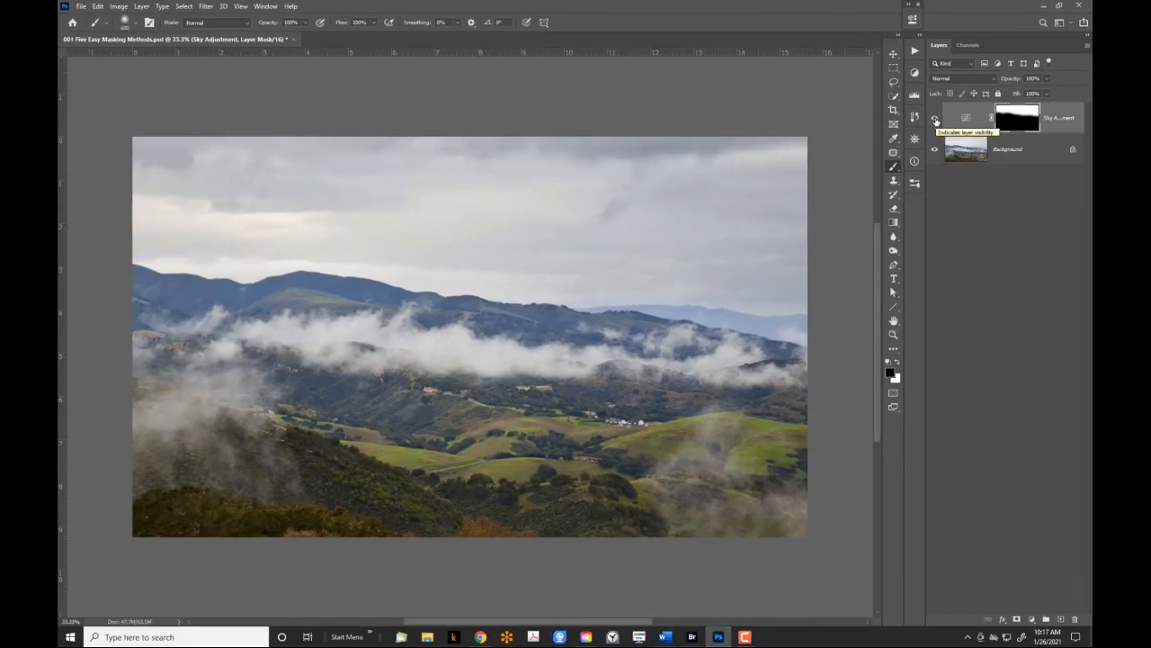
pyautogui.click(936, 118)
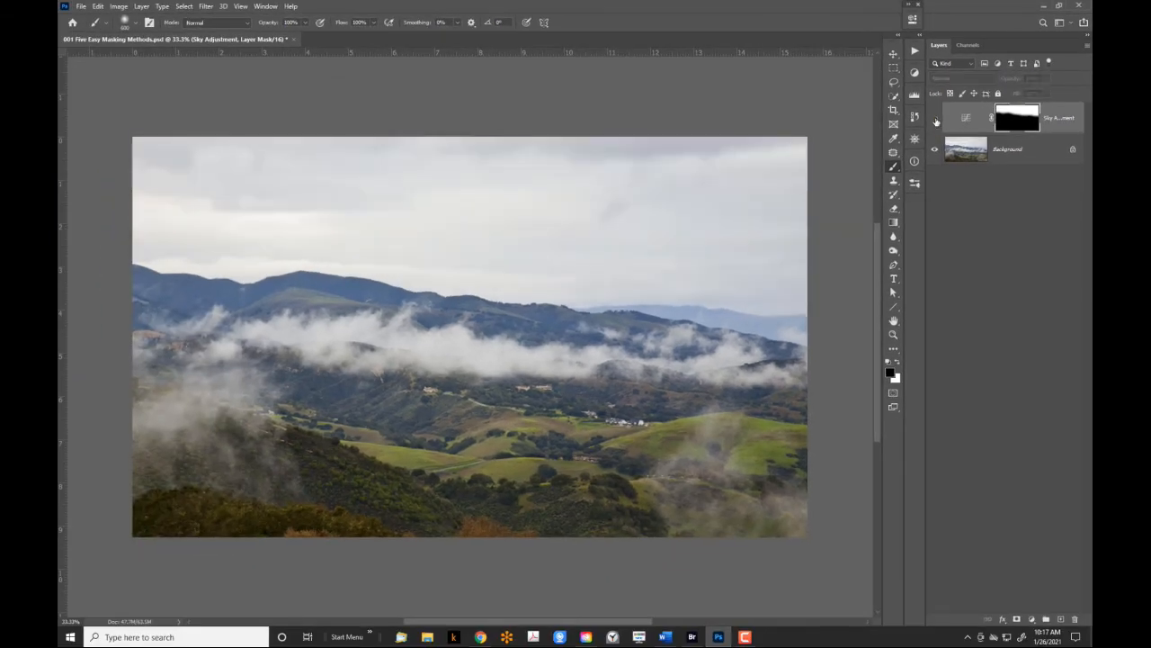
pyautogui.click(935, 119)
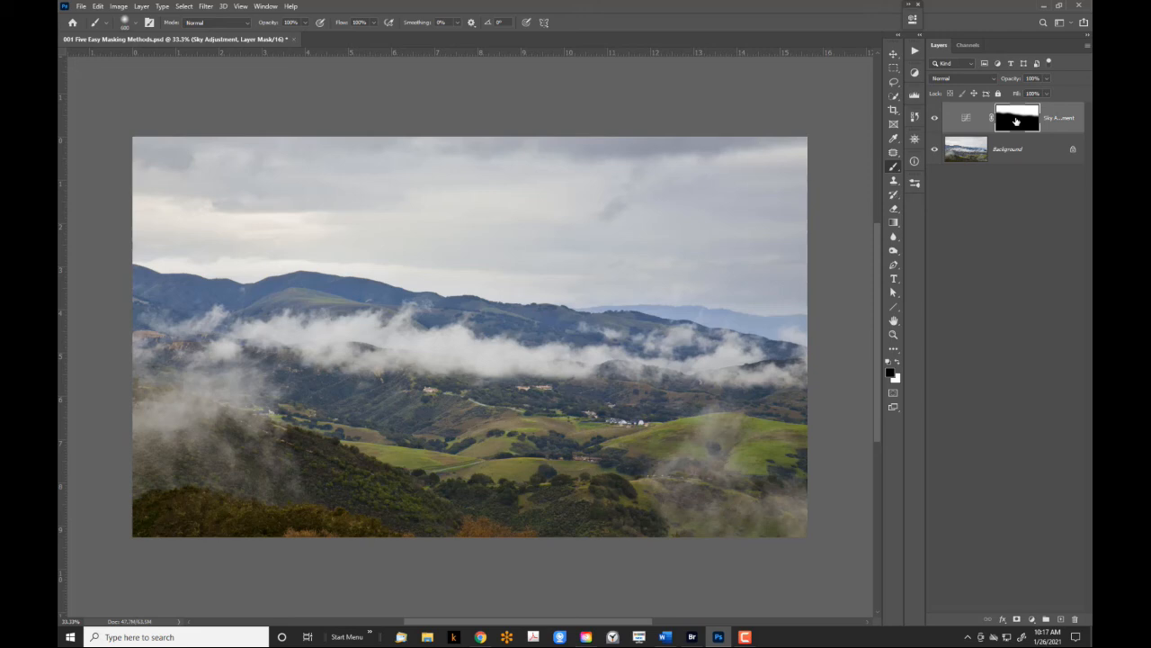
pyautogui.keyDown('shift'); pyautogui.click(1017, 120); pyautogui.keyUp('shift')
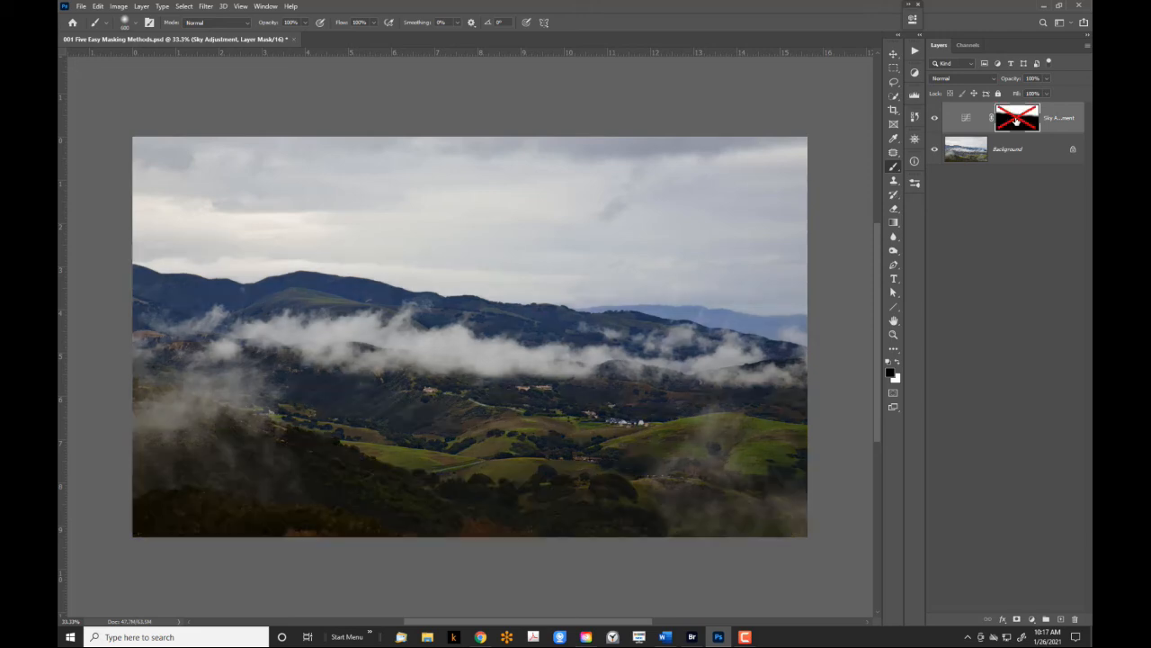
pyautogui.keyDown('shift'); pyautogui.click(1016, 120); pyautogui.keyUp('shift')
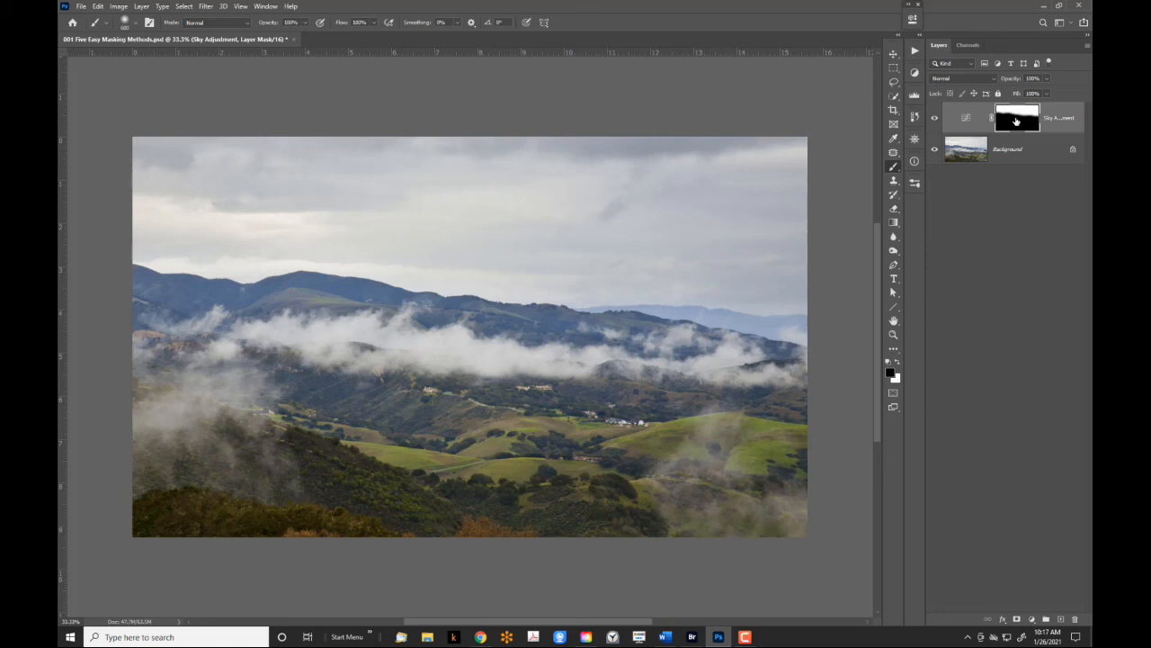